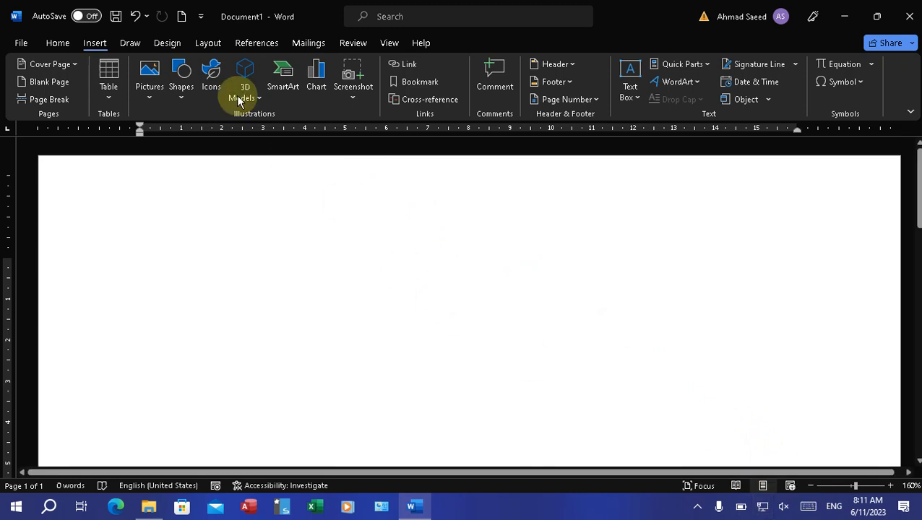
# Insert the stock cutout picture of the woman in a black vest holding a blank white board.
pyautogui.click(212, 77)
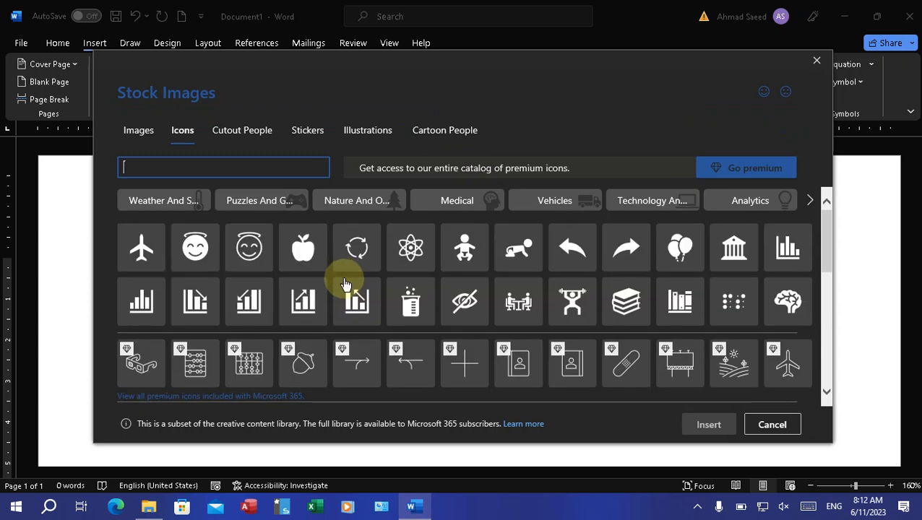
pyautogui.scroll(-1, 387, 309)
pyautogui.scroll(-3, 393, 312)
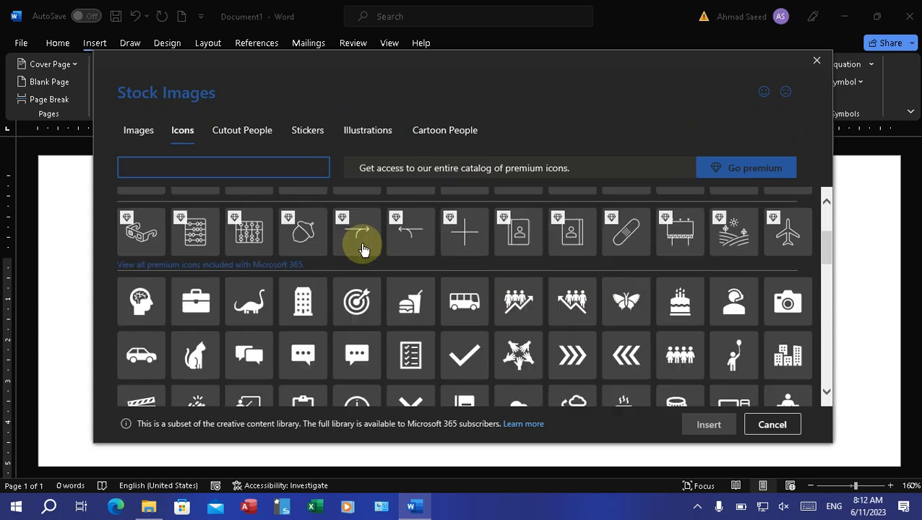
pyautogui.click(248, 137)
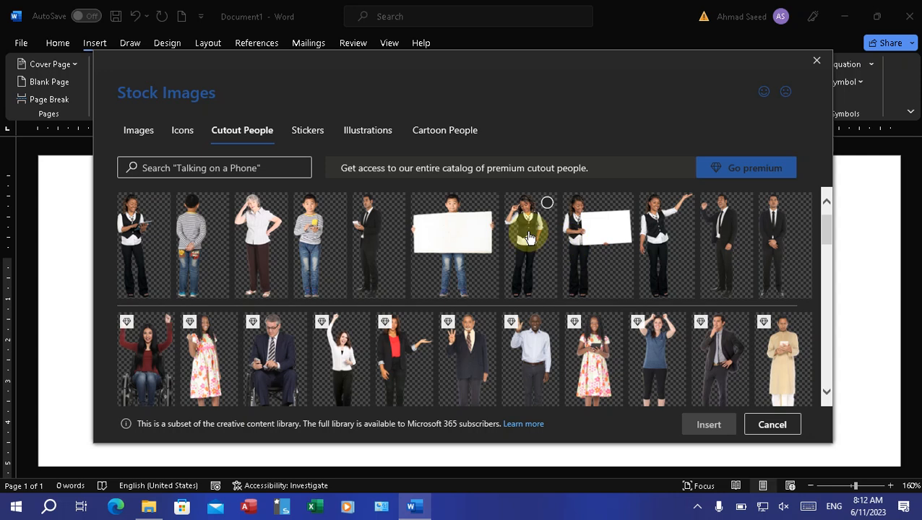
pyautogui.click(576, 225)
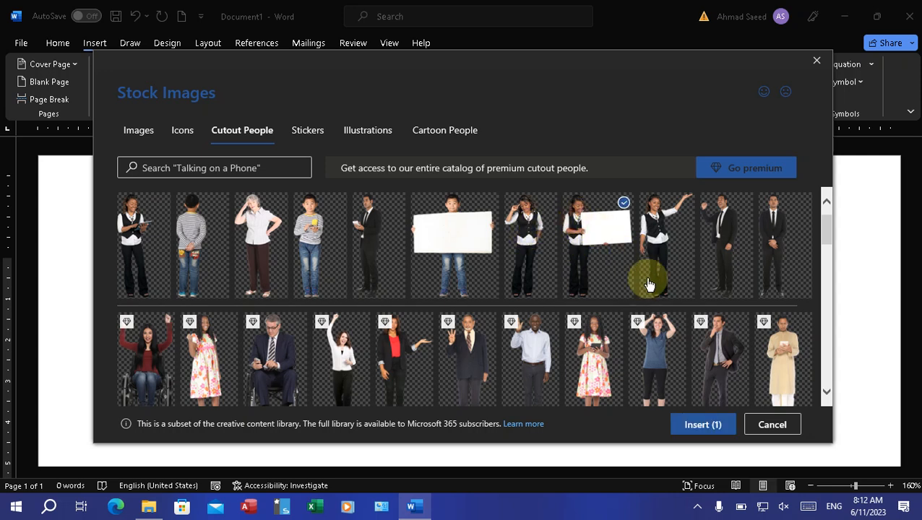
pyautogui.click(694, 425)
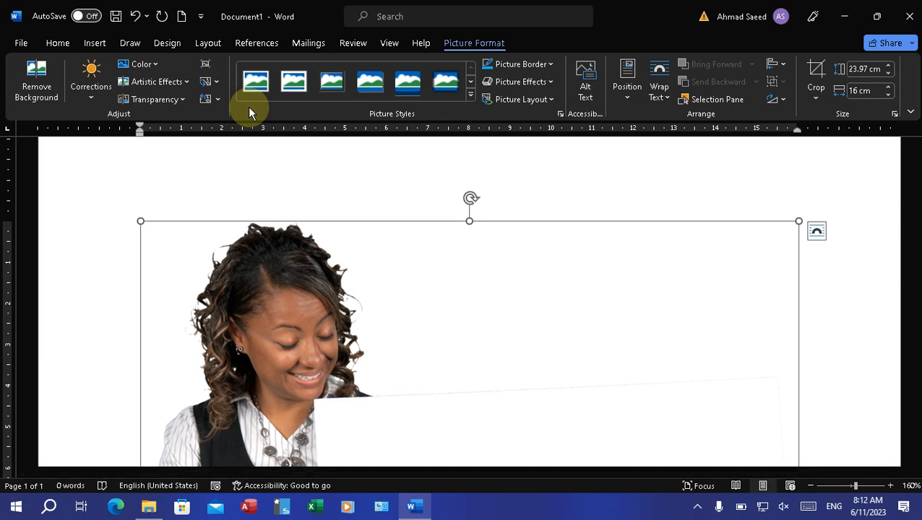
# Set the page background to the medium grayish-blue theme color.
pyautogui.scroll(-5, 333, 282)
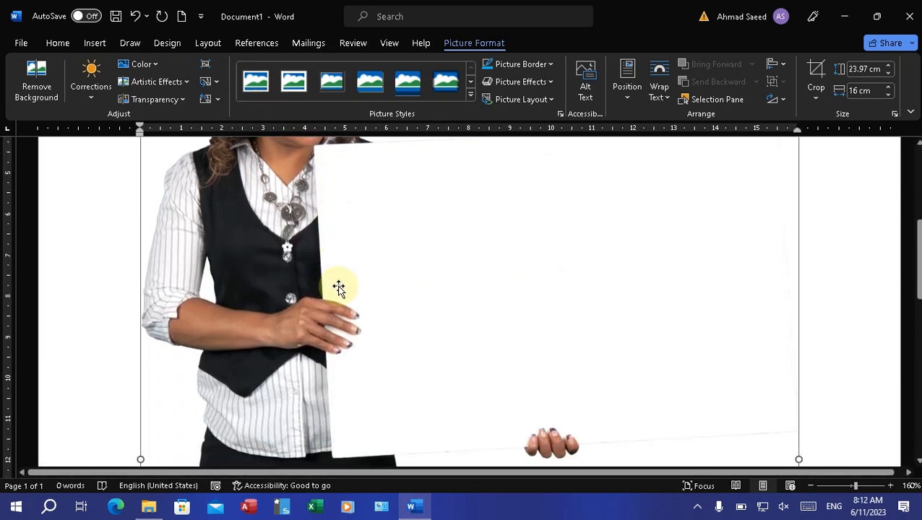
pyautogui.scroll(3, 238, 267)
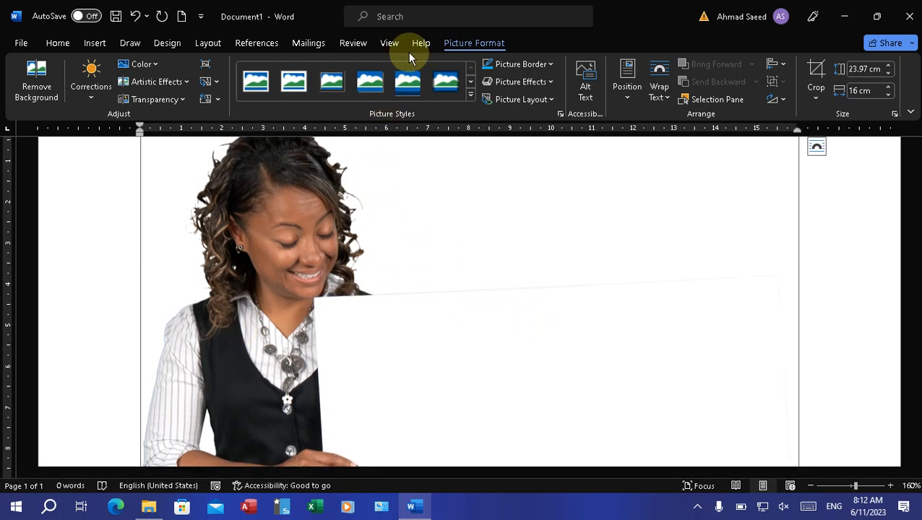
pyautogui.click(166, 43)
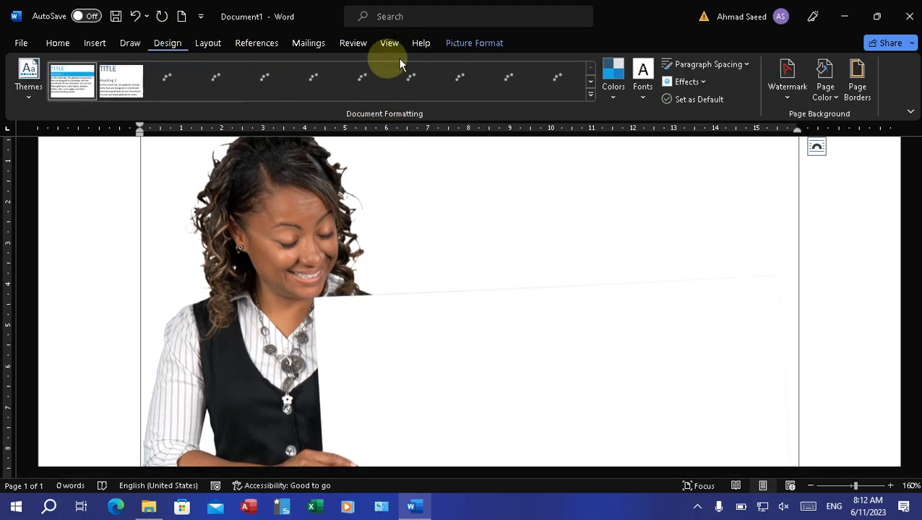
pyautogui.click(830, 98)
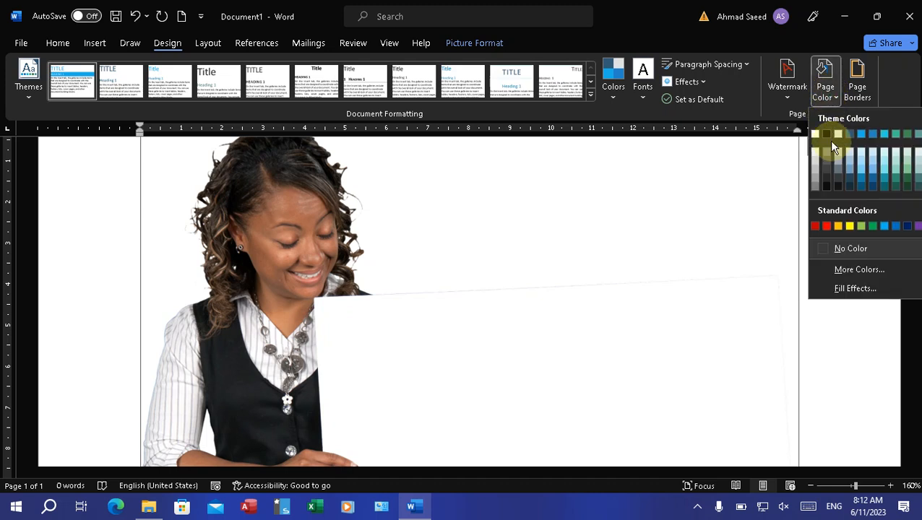
pyautogui.click(847, 169)
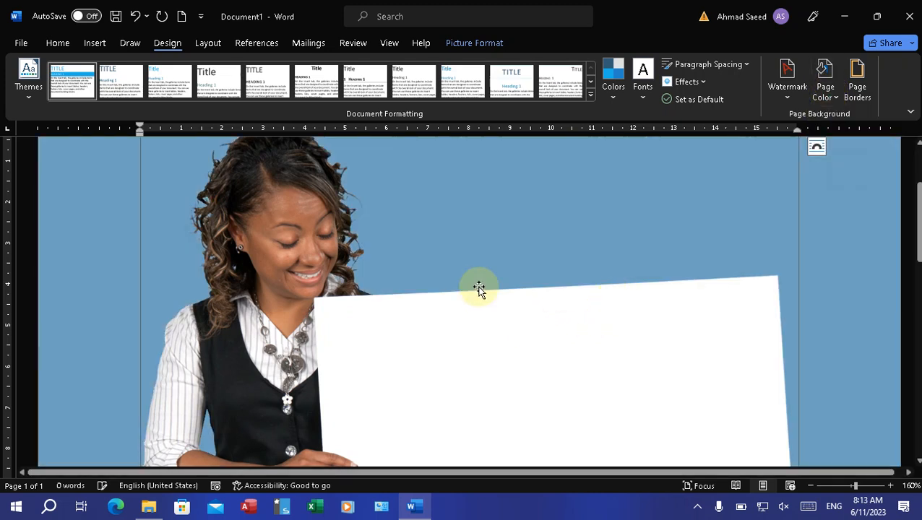
# Examine the inserted cutout against the colored page background from head to feet at 100% zoom.
pyautogui.click(457, 268)
pyautogui.scroll(3, 457, 268)
pyautogui.keyDown('ctrl'); pyautogui.scroll(-6, 457, 268); pyautogui.keyUp('ctrl')
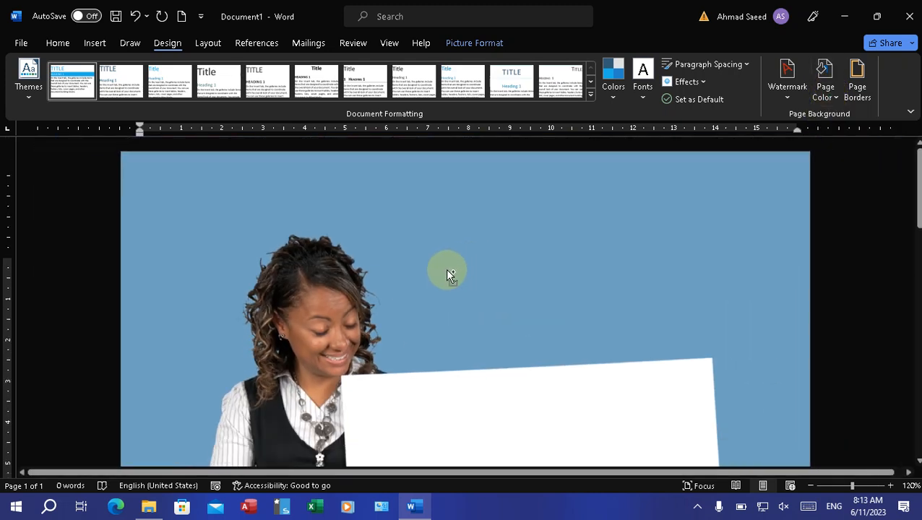
pyautogui.scroll(-1, 535, 314)
pyautogui.scroll(-5, 539, 316)
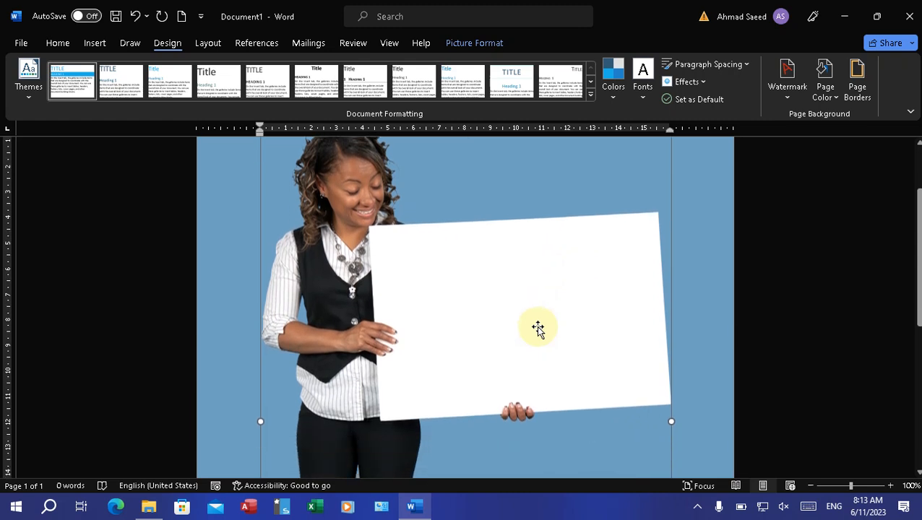
pyautogui.scroll(-2, 539, 357)
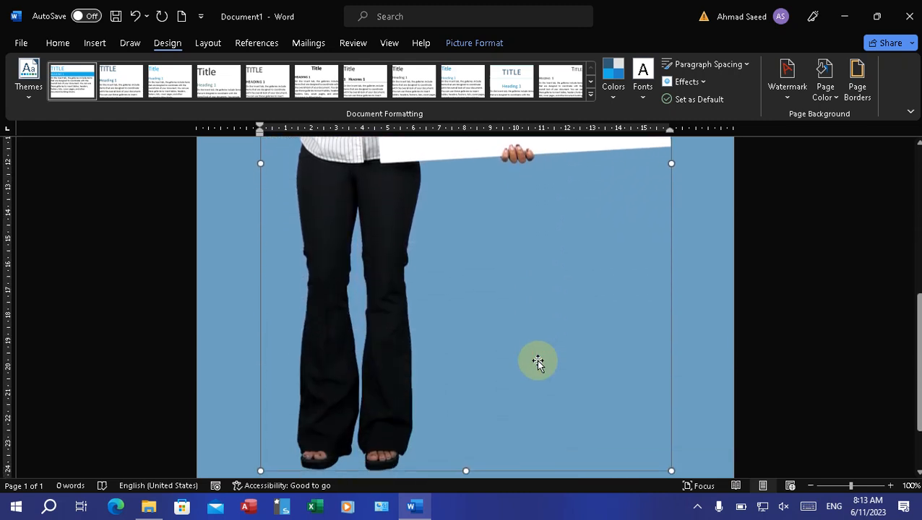
pyautogui.scroll(6, 538, 362)
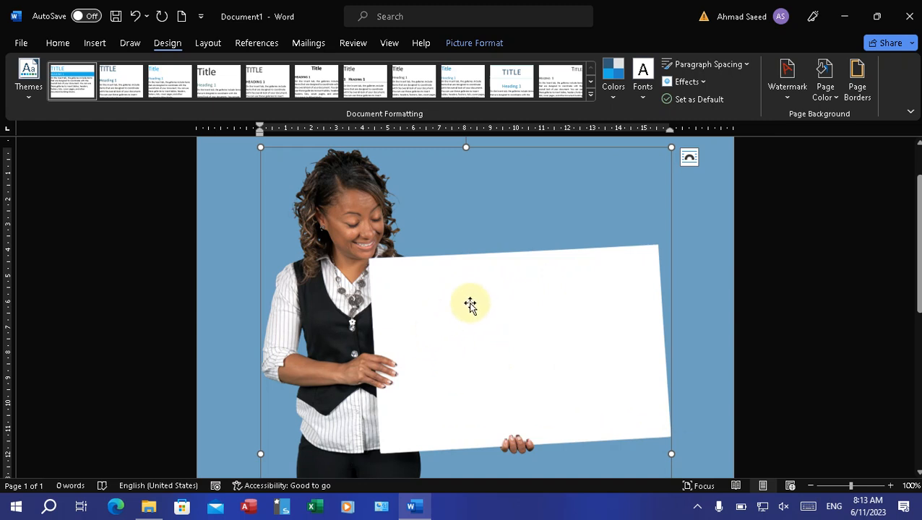
pyautogui.scroll(-1, 374, 307)
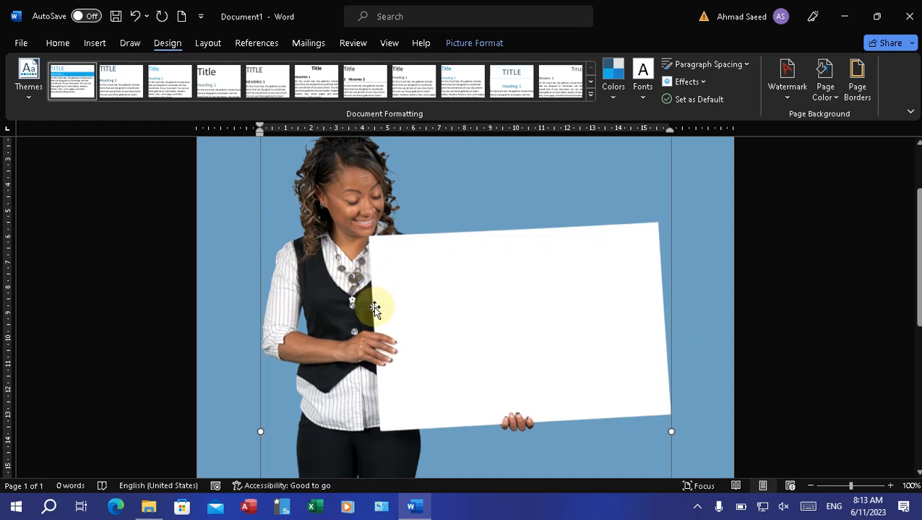
pyautogui.scroll(-10, 373, 312)
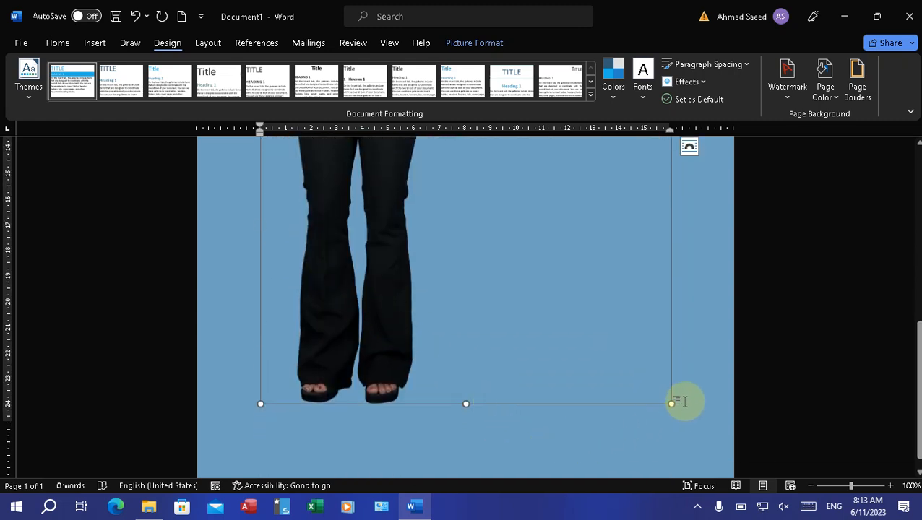
# Place the text cursor after the picture and search the online 3D models for "word".
pyautogui.click(684, 402)
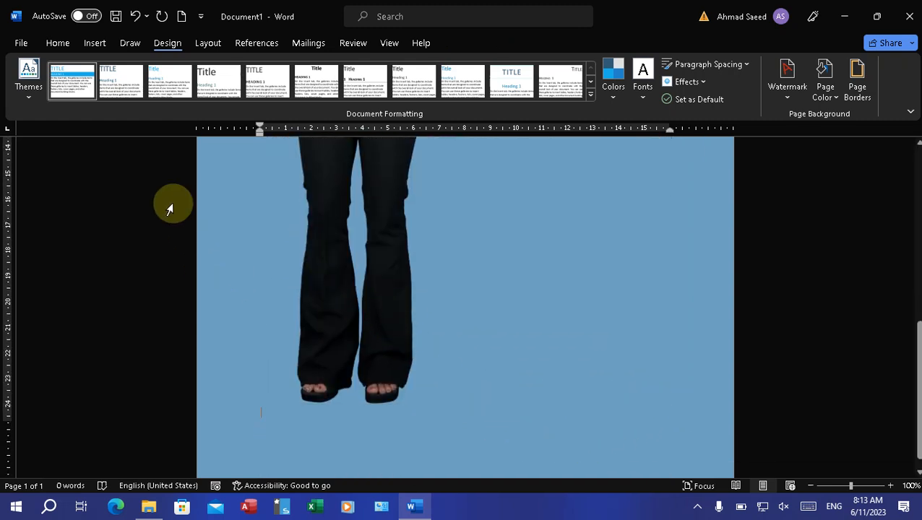
pyautogui.click(95, 42)
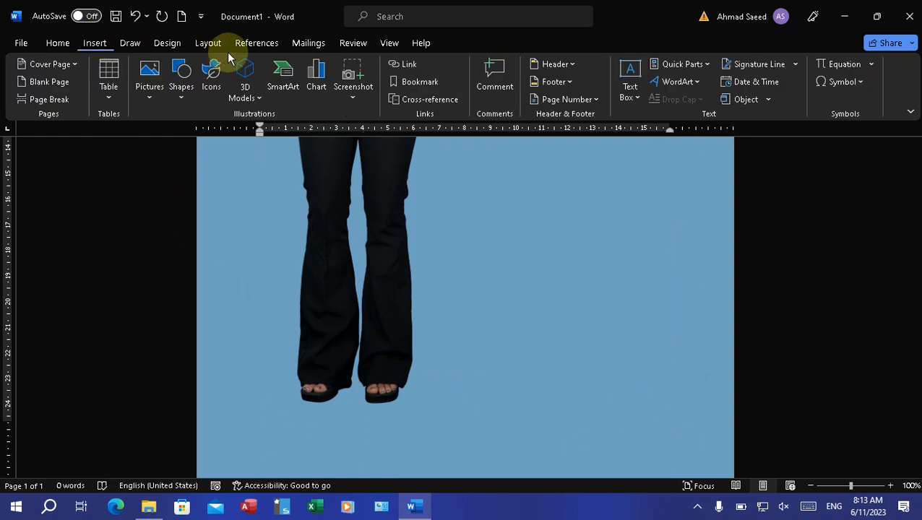
pyautogui.click(247, 67)
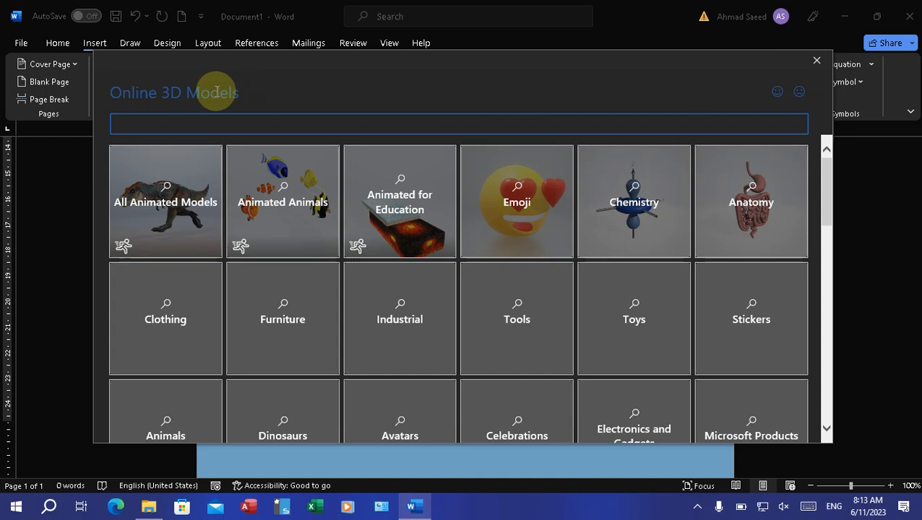
pyautogui.write('word')
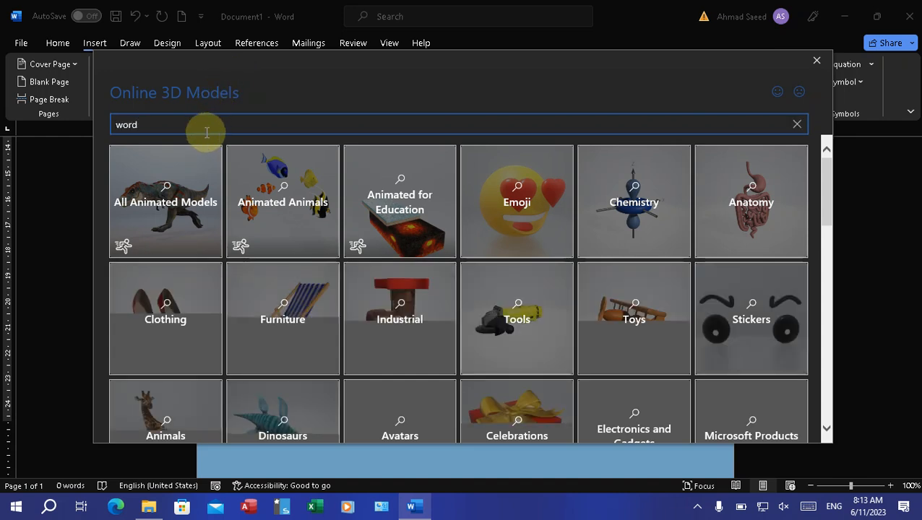
pyautogui.press('Return')
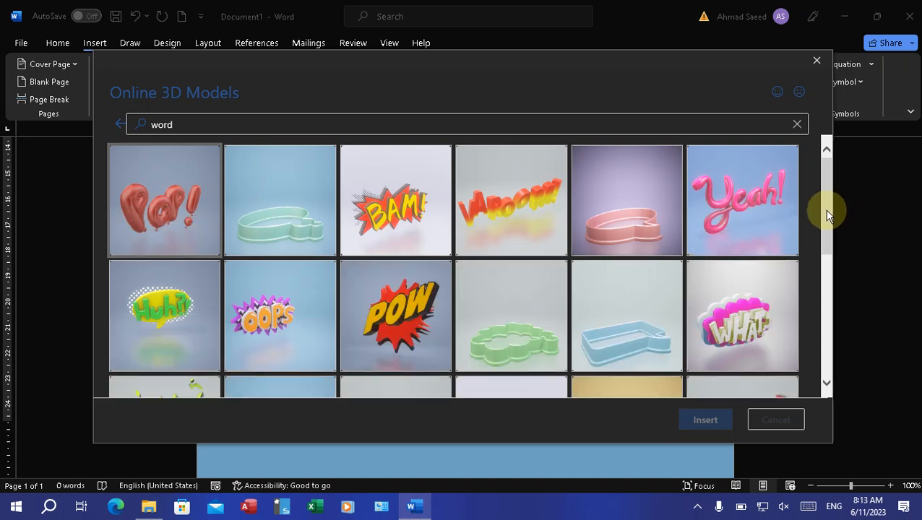
# Insert the "OOPS" 3D model with the purple starburst into the document.
pyautogui.moveTo(823, 218); pyautogui.dragTo(826, 283)
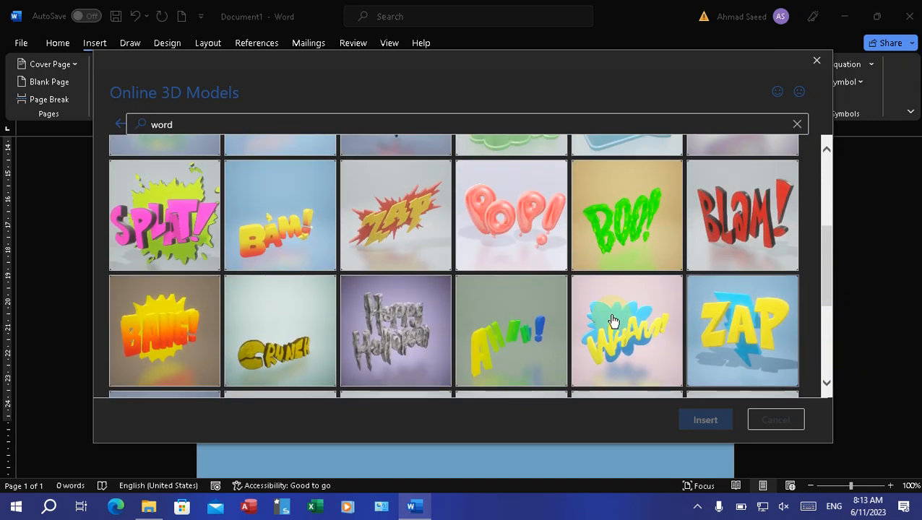
pyautogui.scroll(1, 213, 269)
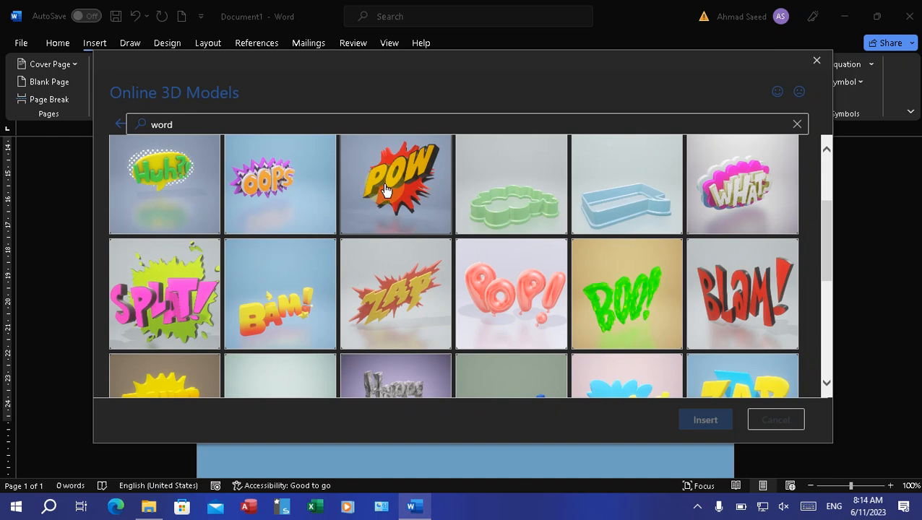
pyautogui.click(260, 183)
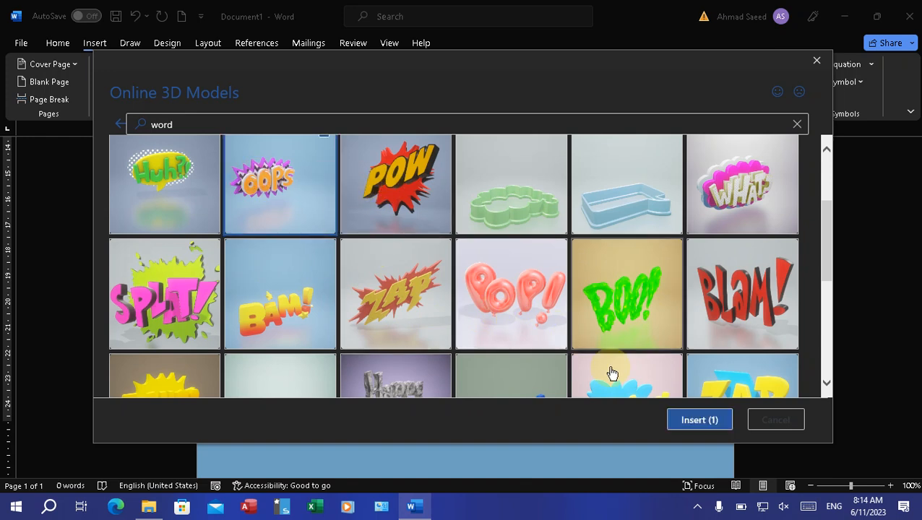
pyautogui.click(677, 421)
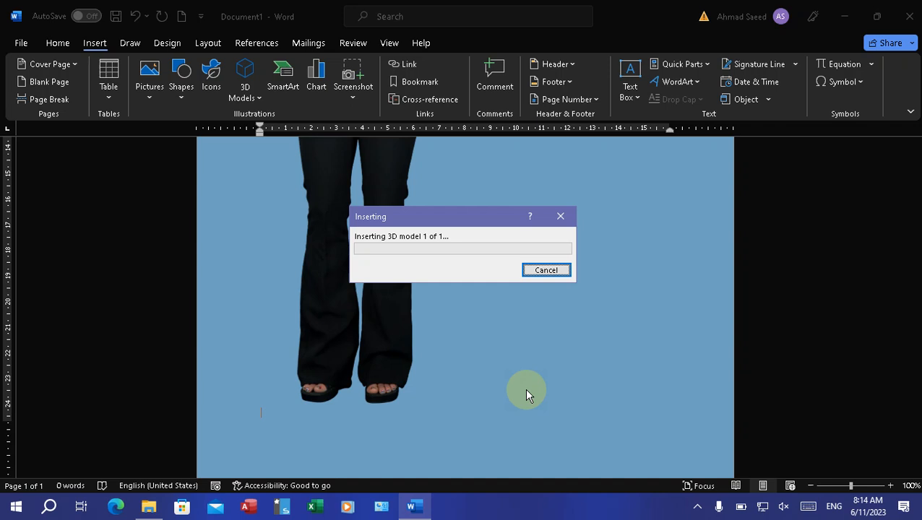
pyautogui.moveTo(410, 219)
pyautogui.mouseDown()
pyautogui.moveTo(416, 246)
pyautogui.moveTo(410, 220)
pyautogui.mouseUp()
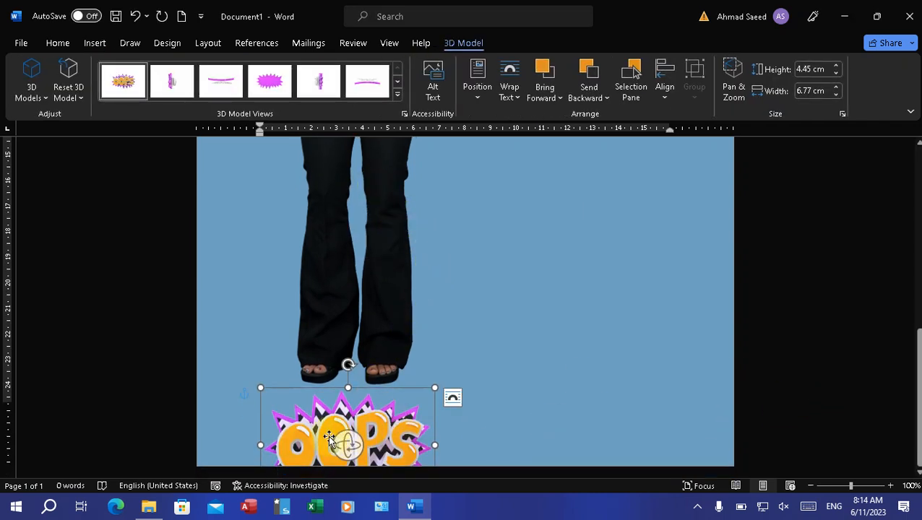
# Move the "OOPS" model into the empty area beside the woman's legs and look over its preset 3D views.
pyautogui.moveTo(342, 423); pyautogui.dragTo(557, 275)
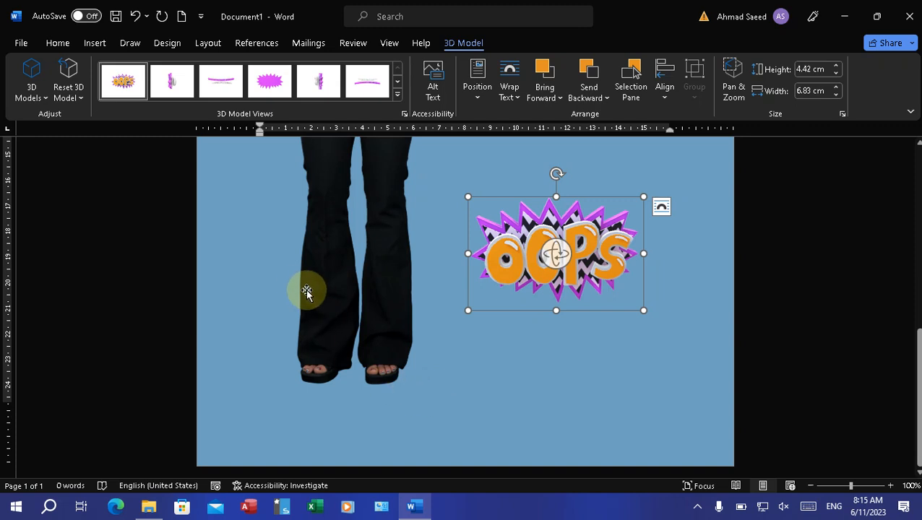
pyautogui.click(396, 92)
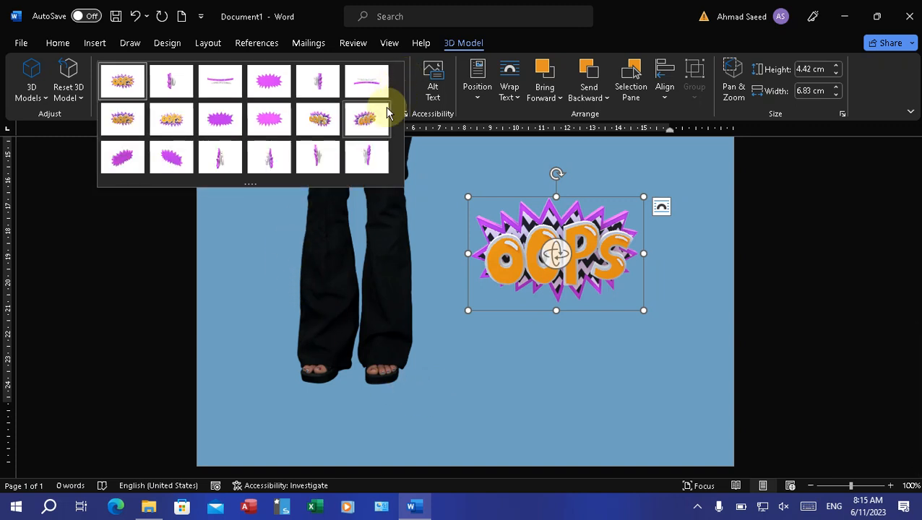
pyautogui.click(494, 315)
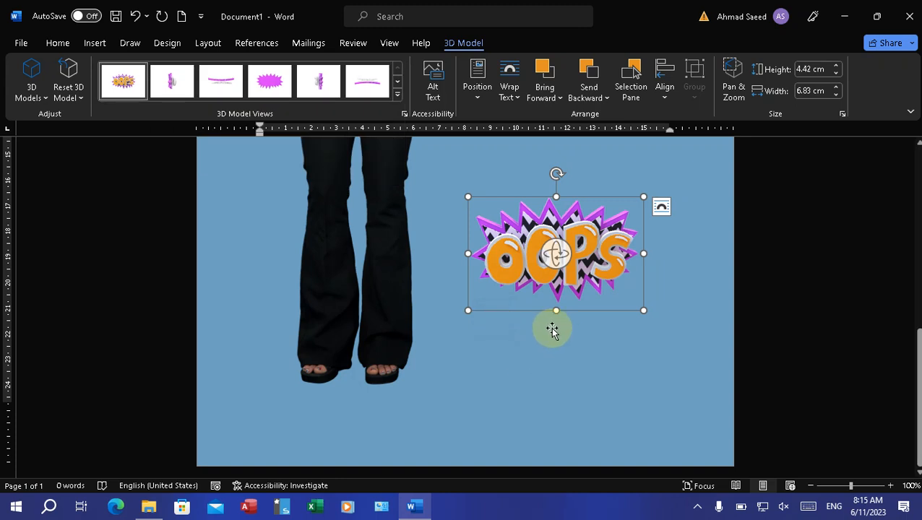
# Create a new blank document and enlarge its view to 140%.
pyautogui.scroll(2, 548, 329)
pyautogui.scroll(3, 457, 300)
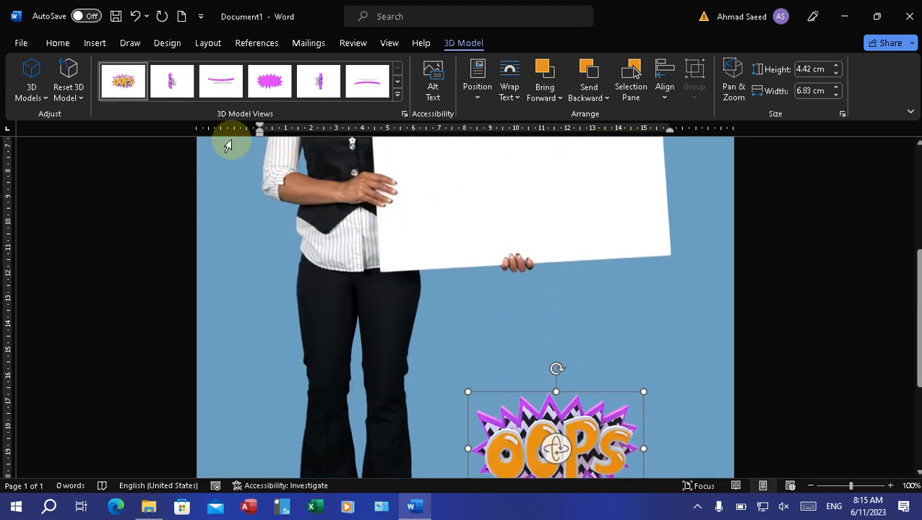
pyautogui.click(95, 45)
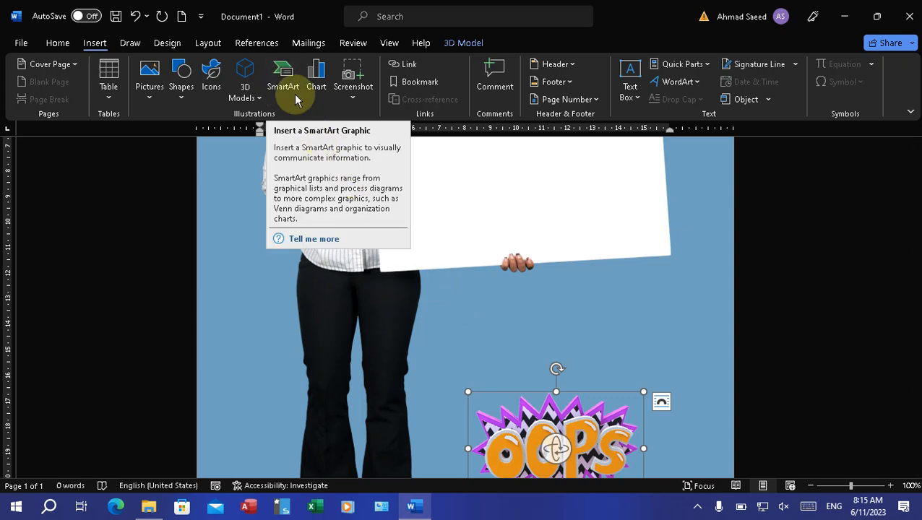
pyautogui.click(495, 320)
pyautogui.hotkey('ctrl', 'n')
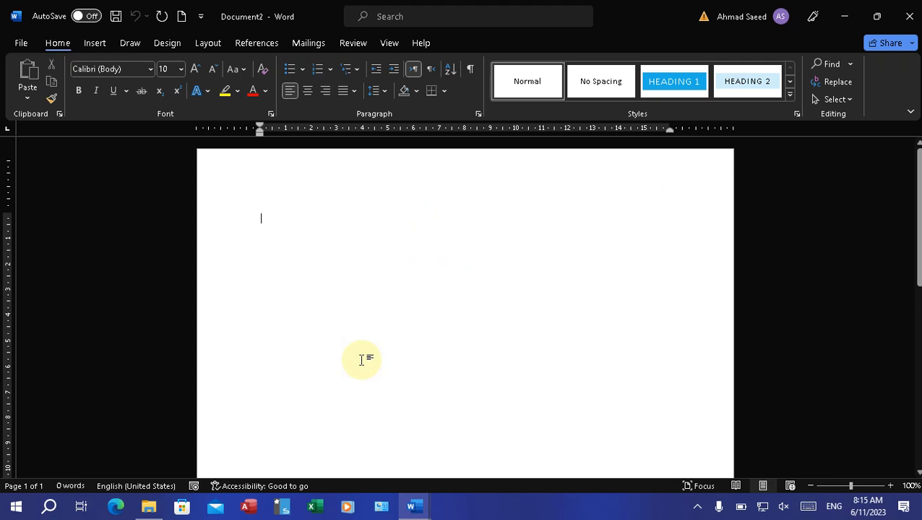
pyautogui.keyDown('ctrl'); pyautogui.scroll(4, 385, 279); pyautogui.keyUp('ctrl')
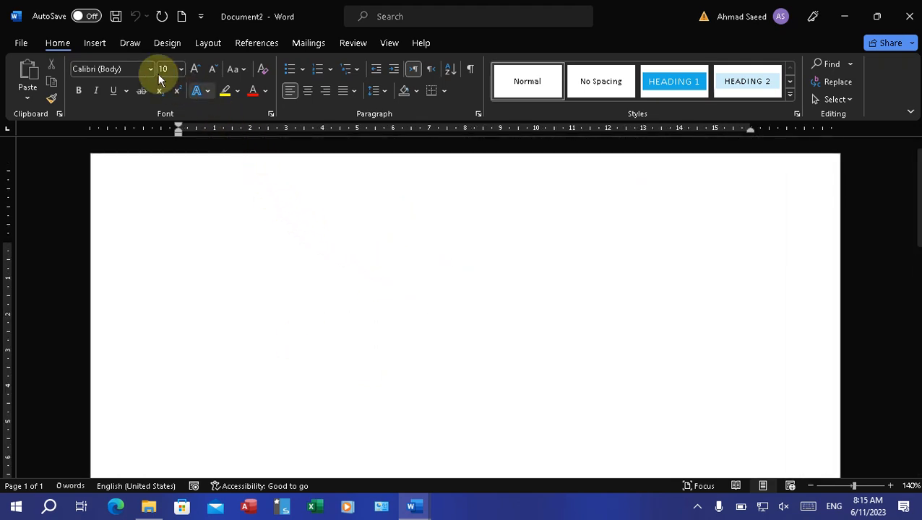
# Open the SmartArt graphic chooser, look over the Hierarchy and Cycle layouts, and preview the Basic Cycle graphic.
pyautogui.click(101, 44)
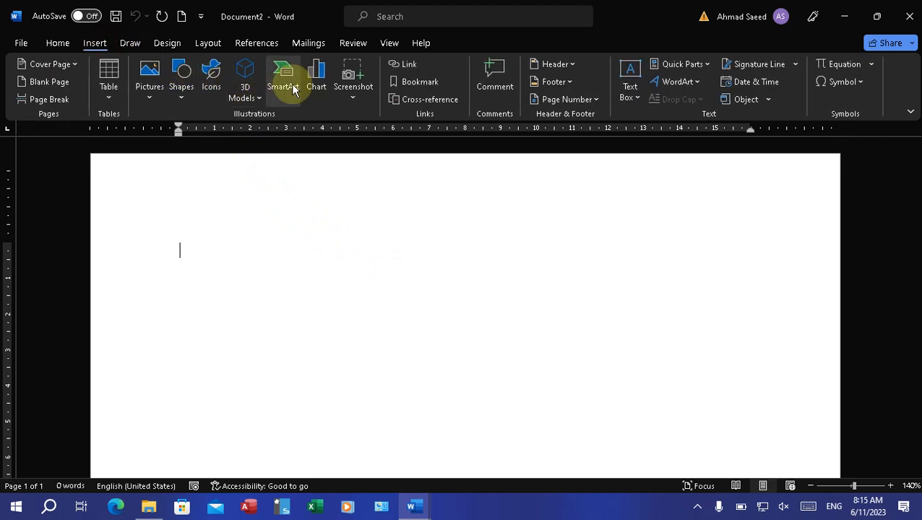
pyautogui.click(293, 88)
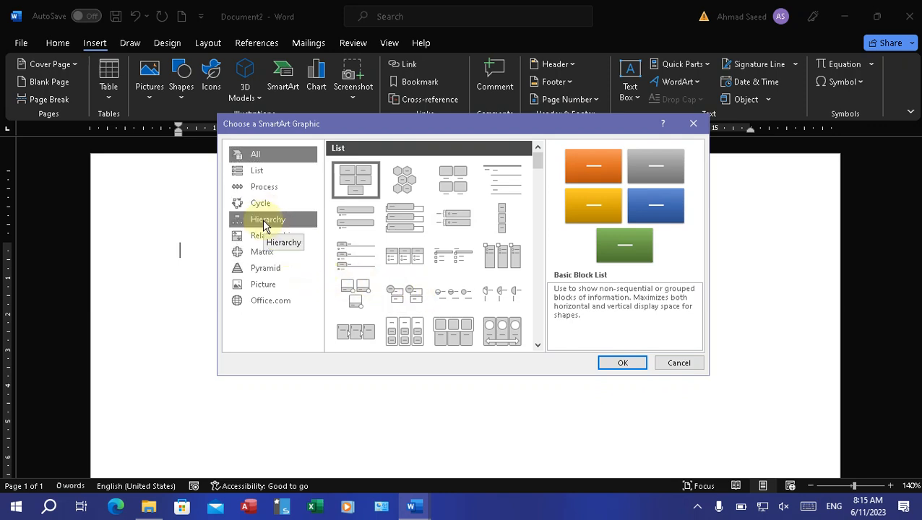
pyautogui.click(265, 225)
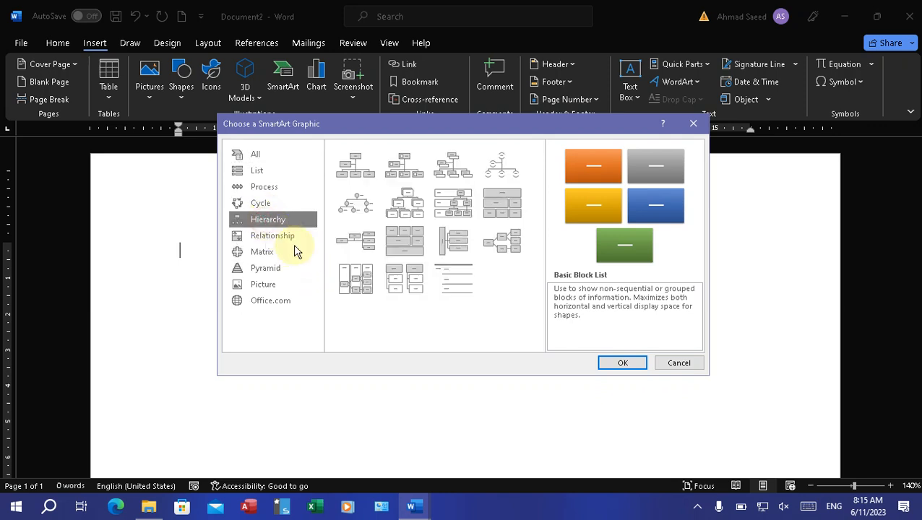
pyautogui.click(278, 203)
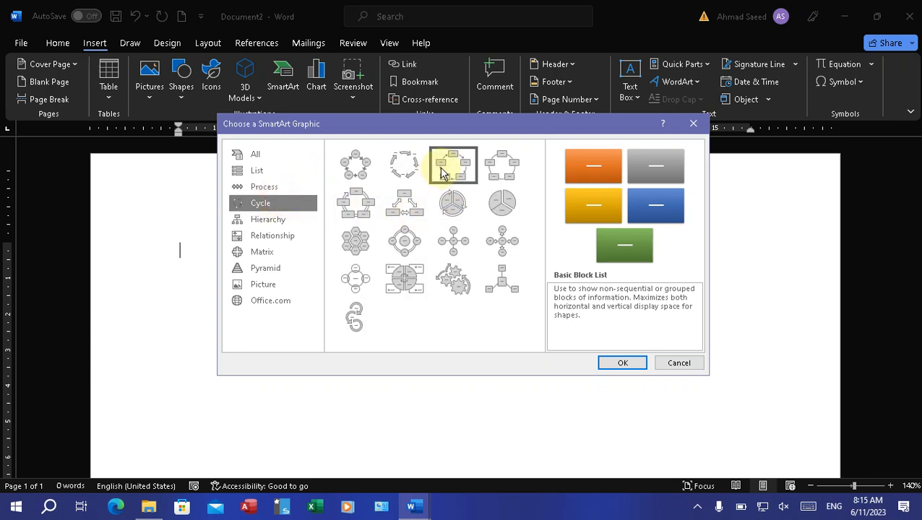
pyautogui.click(358, 166)
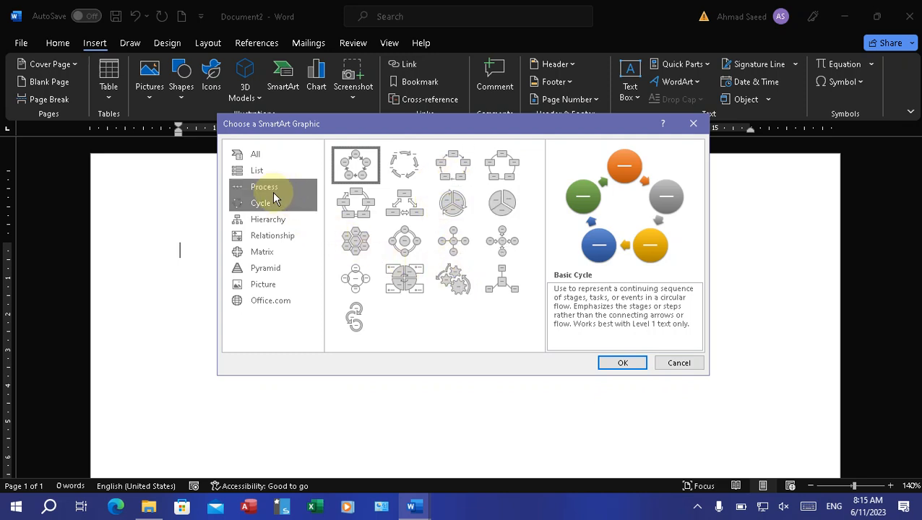
# Preview the Increasing Arrows Process and Converging Text layouts among the Process graphics.
pyautogui.click(272, 190)
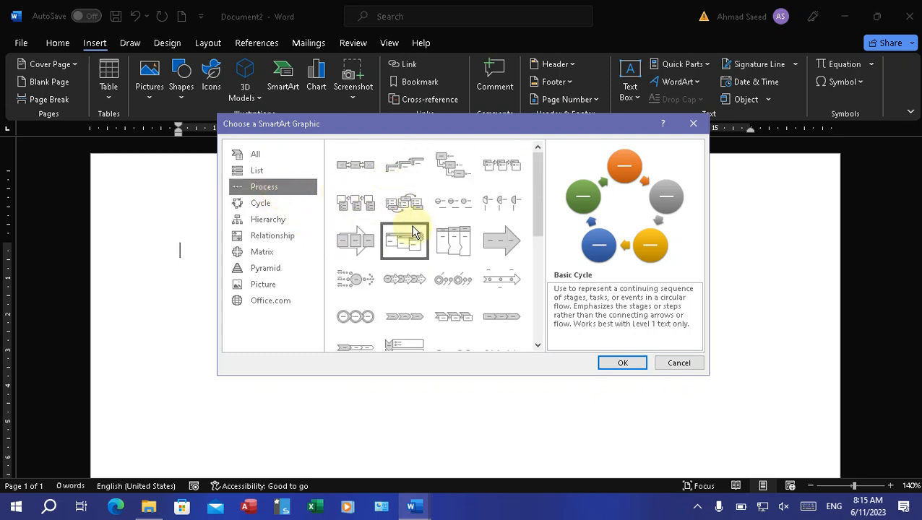
pyautogui.click(416, 233)
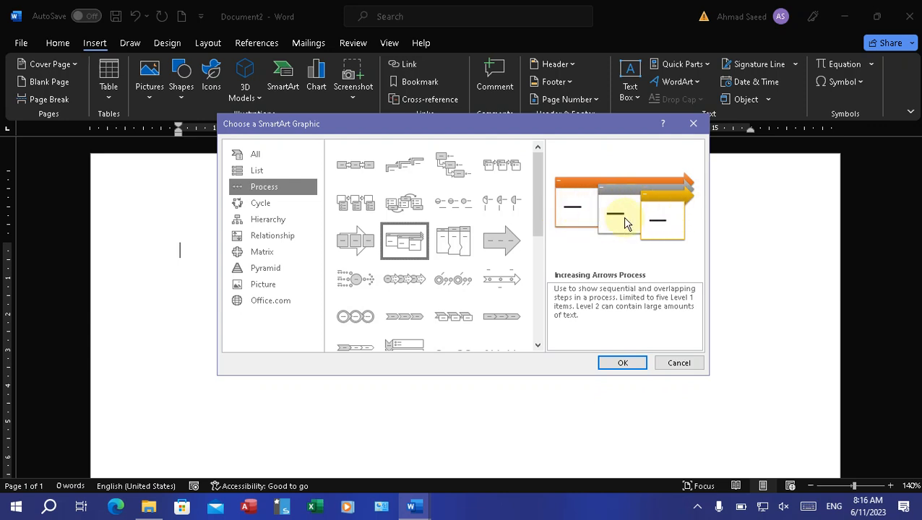
pyautogui.click(367, 279)
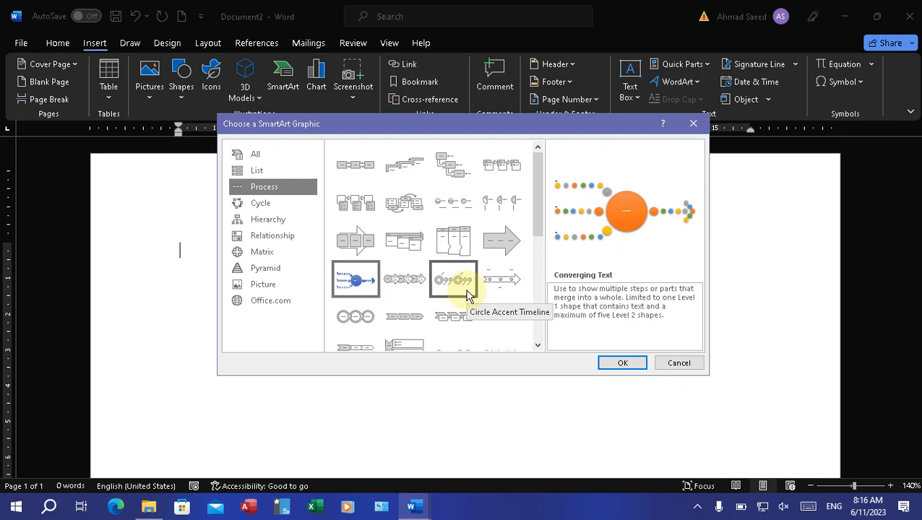
# Select the Organization Chart layout from the Hierarchy SmartArt graphics.
pyautogui.click(275, 225)
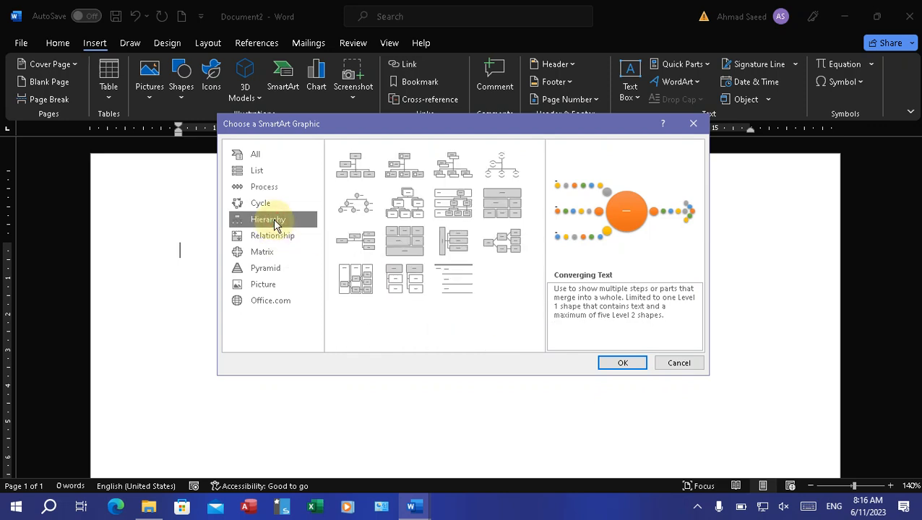
pyautogui.click(348, 179)
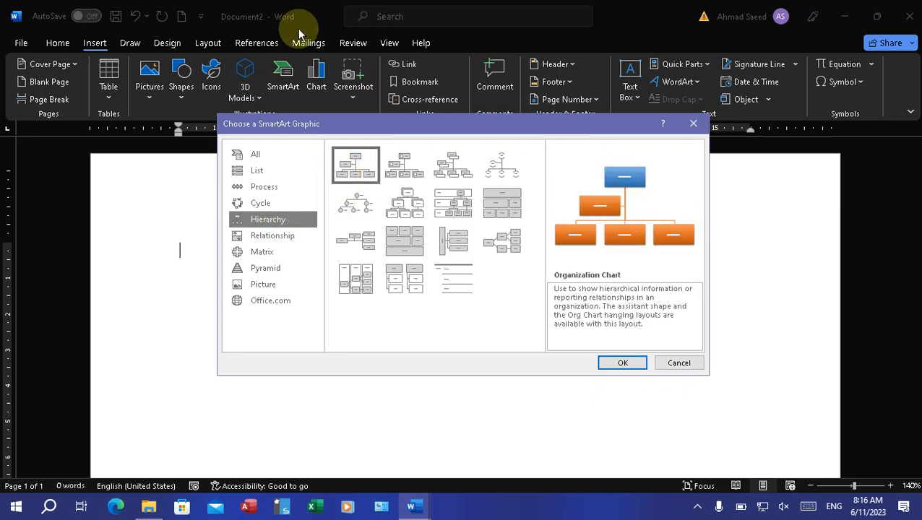
pyautogui.moveTo(477, 7)
pyautogui.click(525, 9)
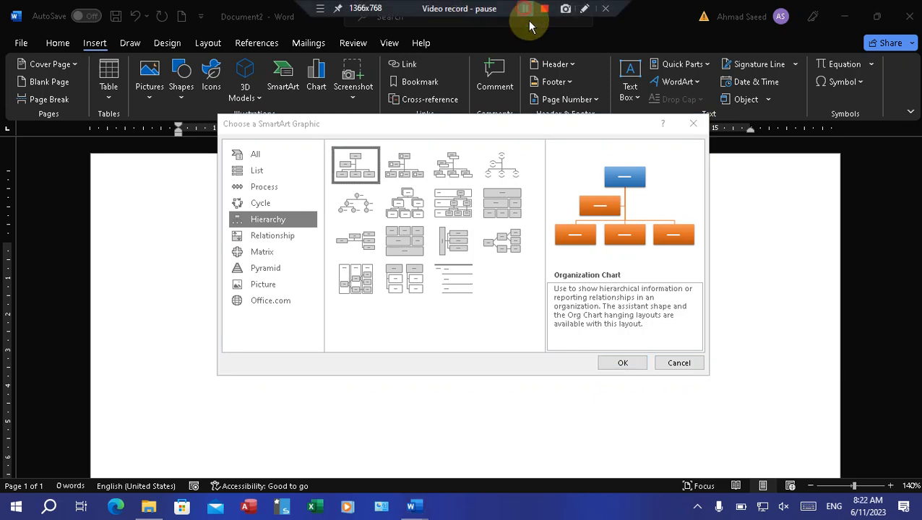